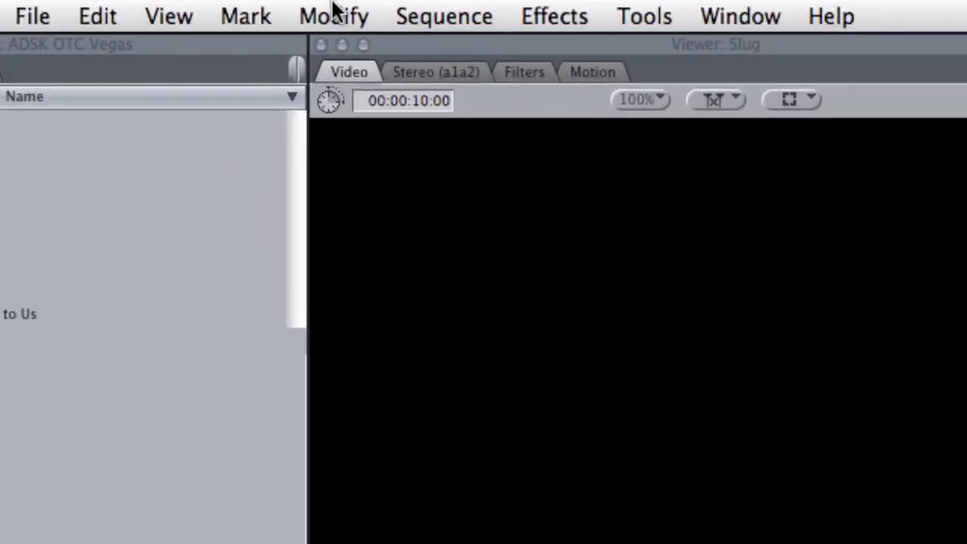
{"action": "left_click", "coordinate": [333, 12]}
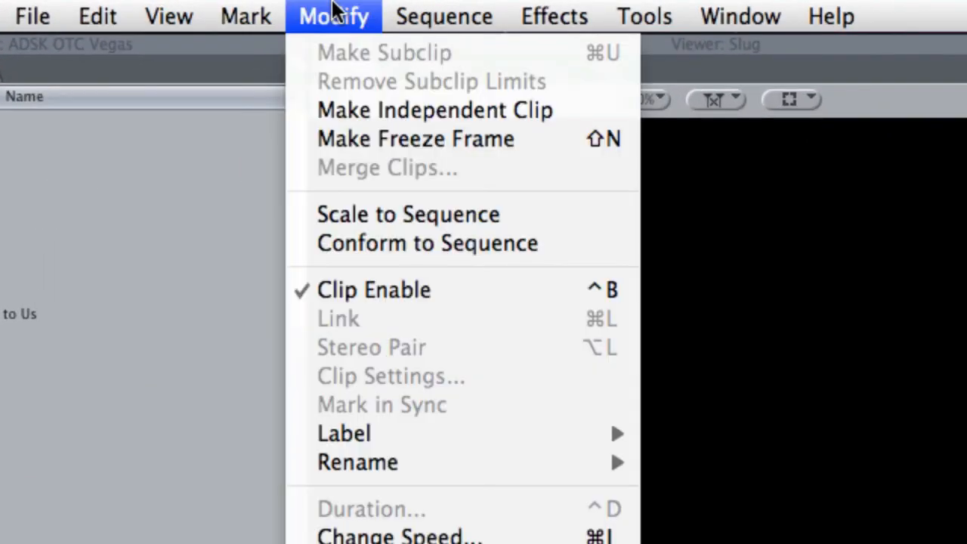
{"action": "left_click", "coordinate": [345, 10]}
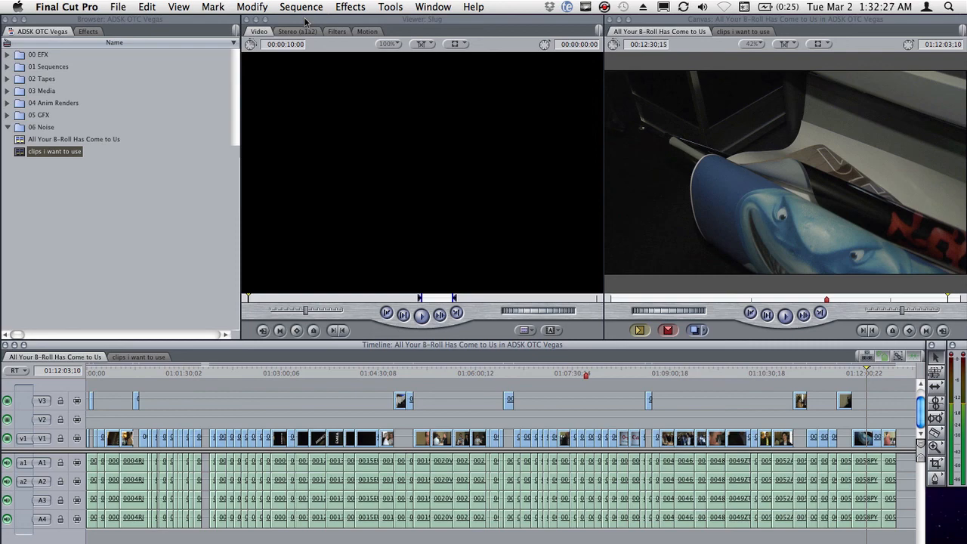
- Move the V1 clip at 01:07:58;26 straight up to track V3
{"action": "left_click", "coordinate": [602, 373]}
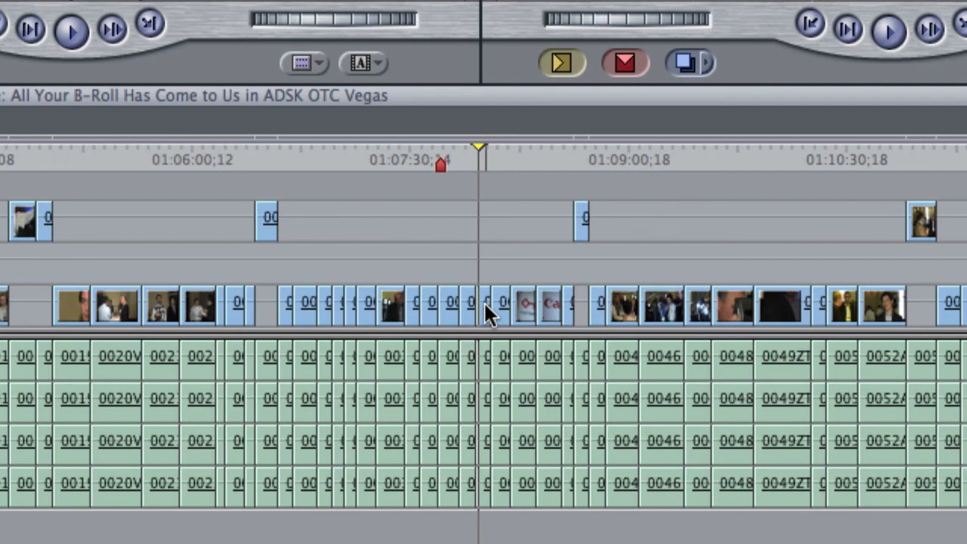
{"action": "left_click", "coordinate": [485, 305]}
{"action": "key", "text": "alt+Up"}
{"action": "key", "text": "alt+Up"}
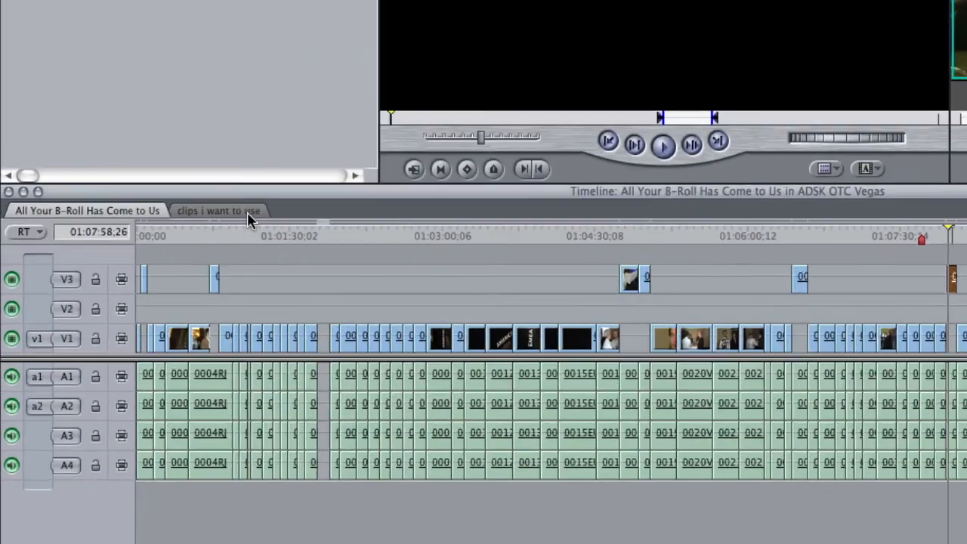
- Look at the "clips i want to use" sequence, return to "All Your B-Roll Has Come to Us", and deselect the moved clip
{"action": "left_click", "coordinate": [247, 211]}
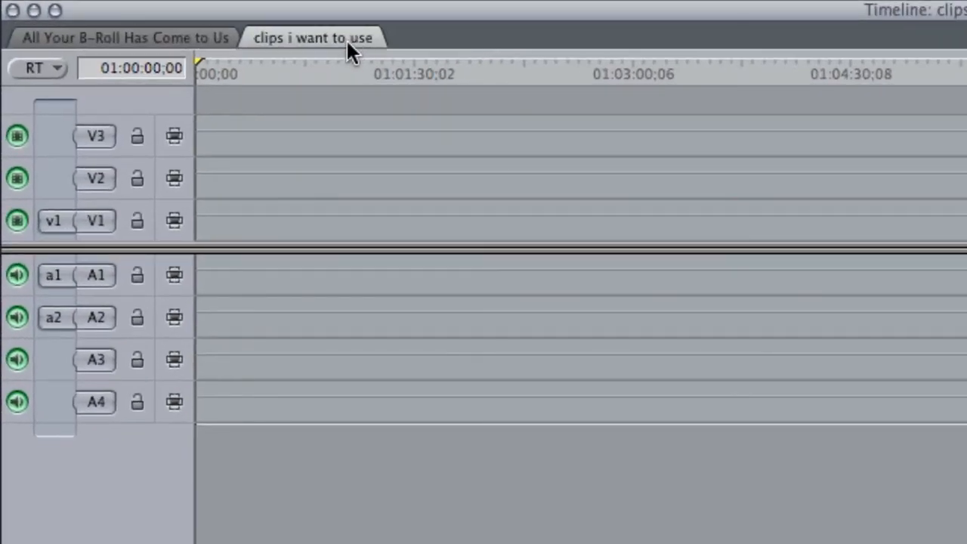
{"action": "left_click", "coordinate": [202, 38]}
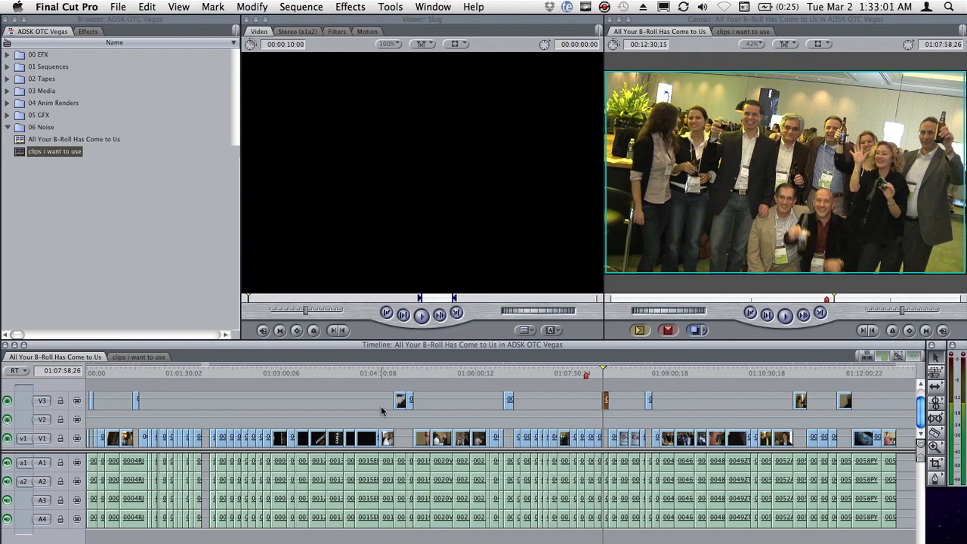
{"action": "left_click", "coordinate": [452, 380]}
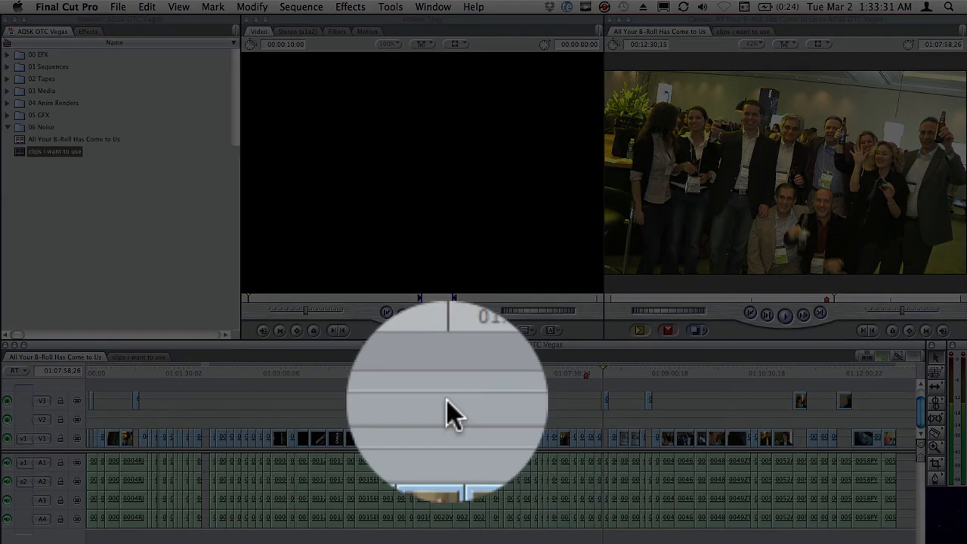
- Try selecting the V3 clips forward and backward from around 01:06:00 with the track selection tools
{"action": "key", "text": "t"}
{"action": "left_click", "coordinate": [460, 401]}
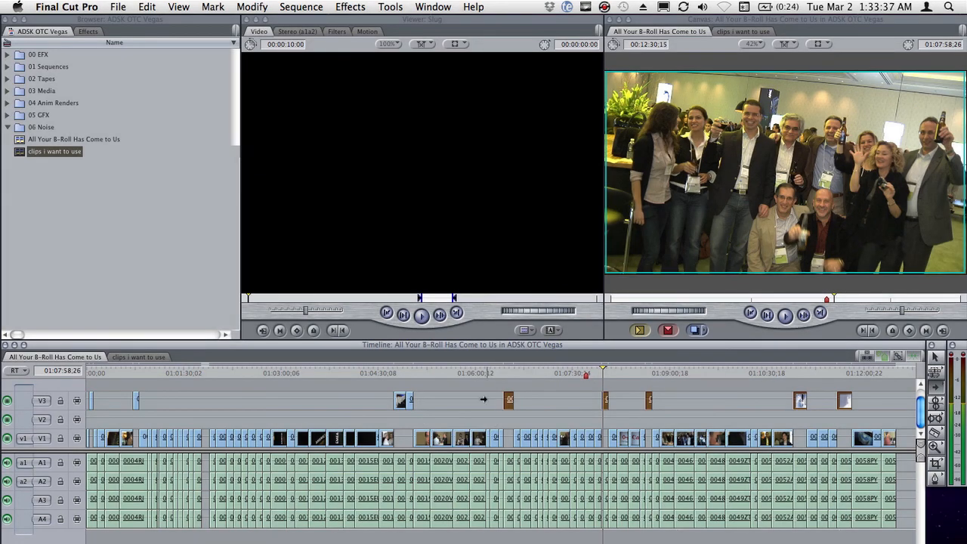
{"action": "key", "text": "t"}
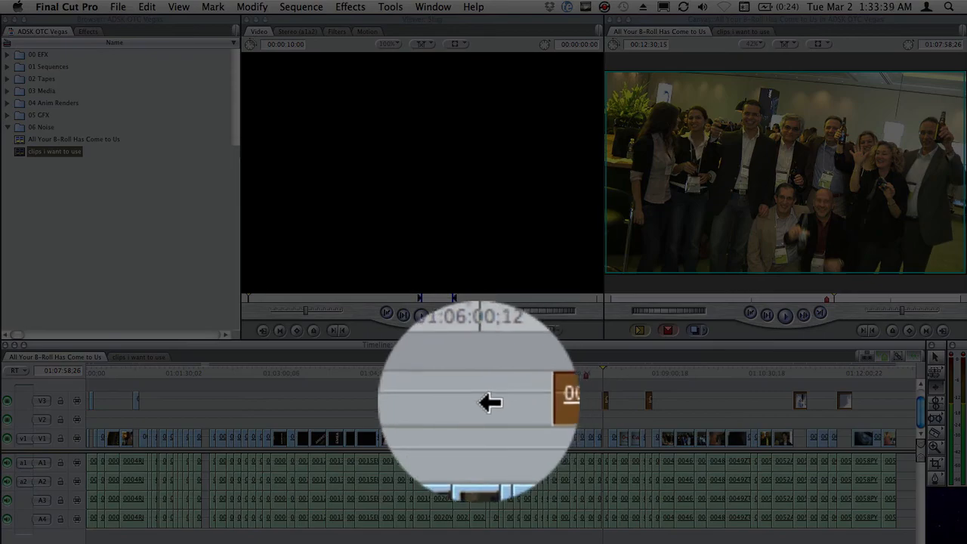
{"action": "left_click", "coordinate": [479, 401]}
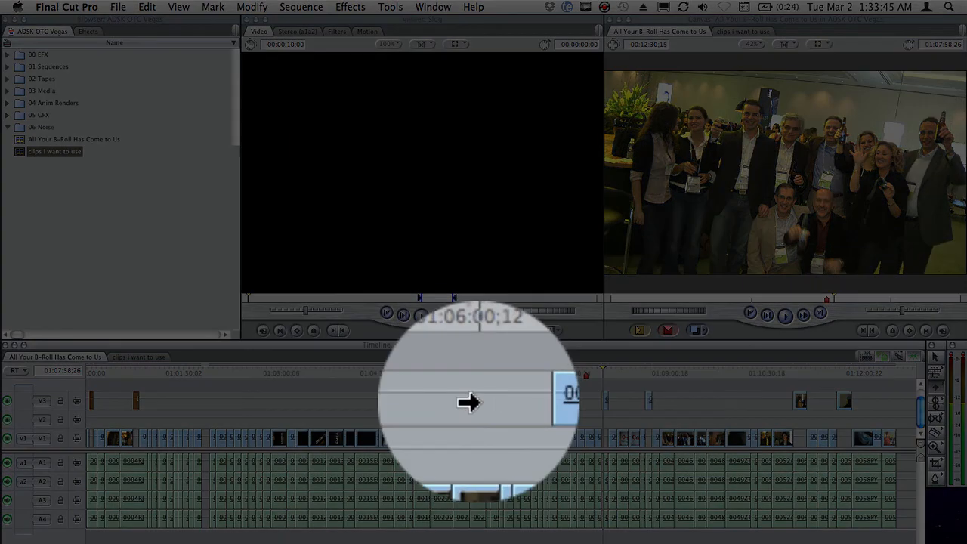
- Select every clip on V3 and paste copies into the "clips i want to use" sequence
{"action": "key", "text": "t"}
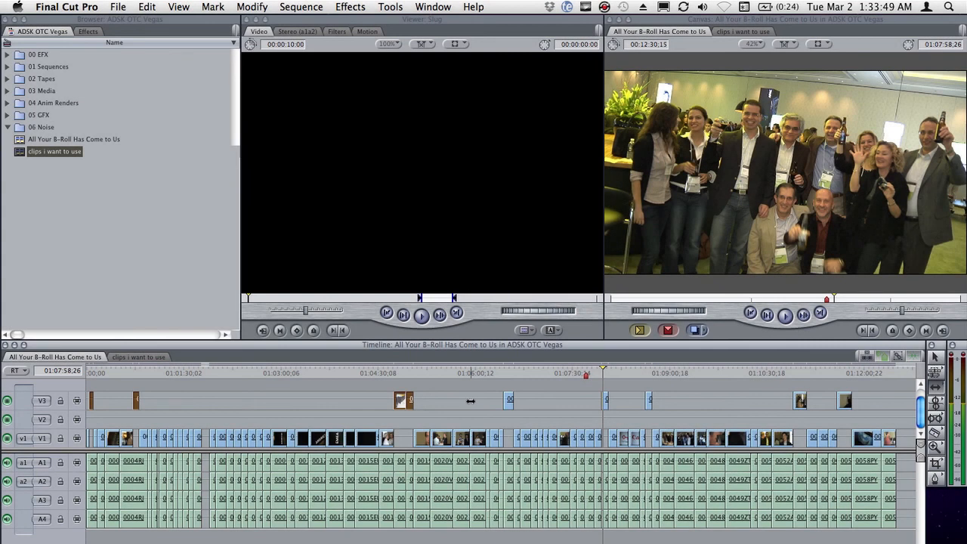
{"action": "left_click", "coordinate": [469, 400]}
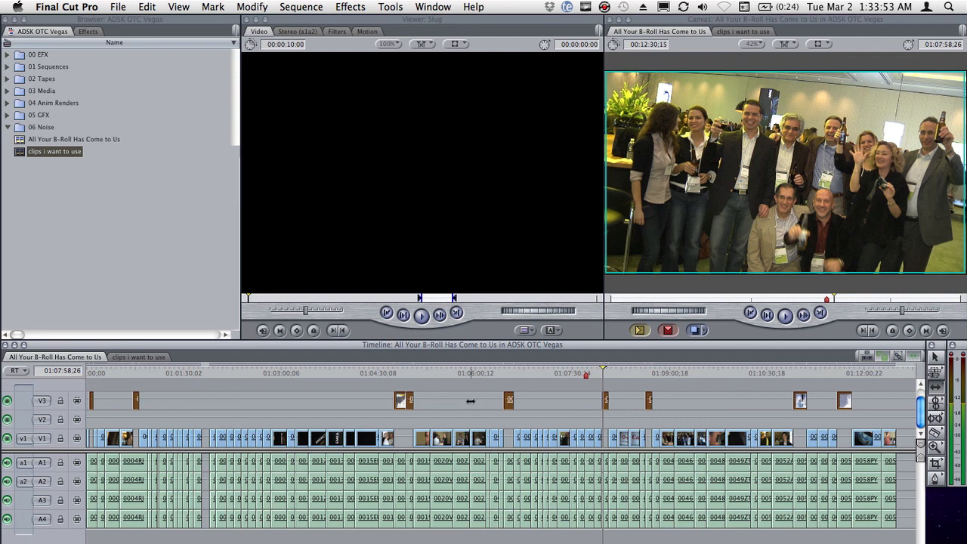
{"action": "left_click", "coordinate": [145, 358]}
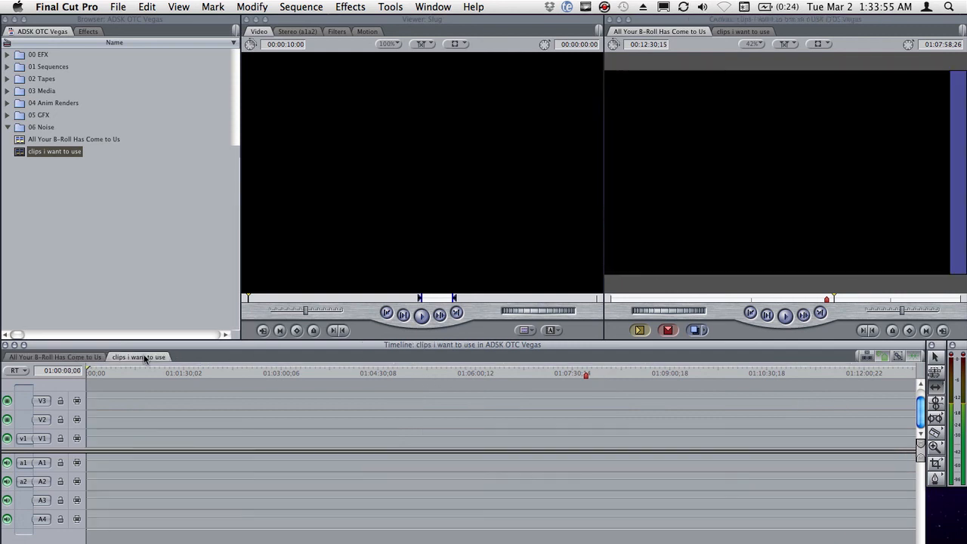
{"action": "key", "text": "super+v"}
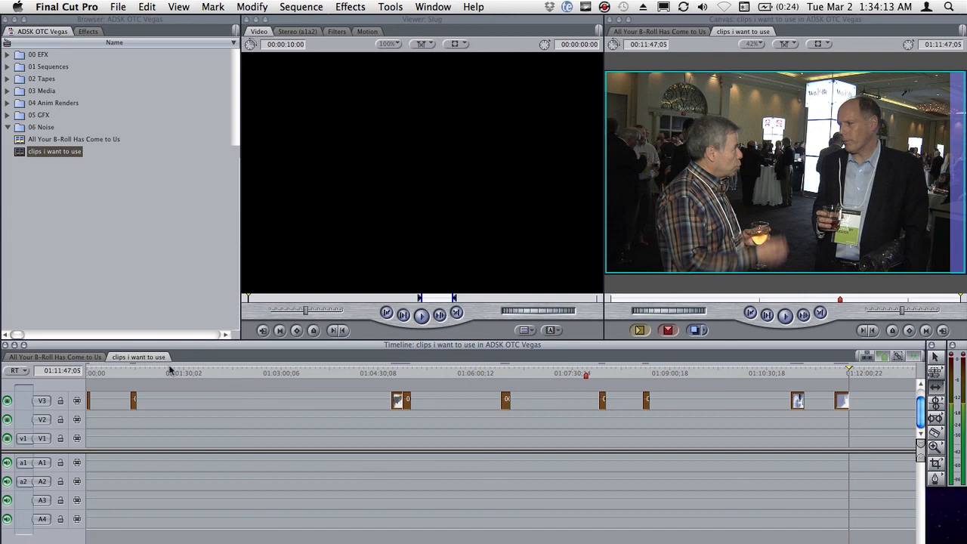
- Deselect the pasted clips and delete the first three gaps on V3 one at a time
{"action": "left_click", "coordinate": [253, 387]}
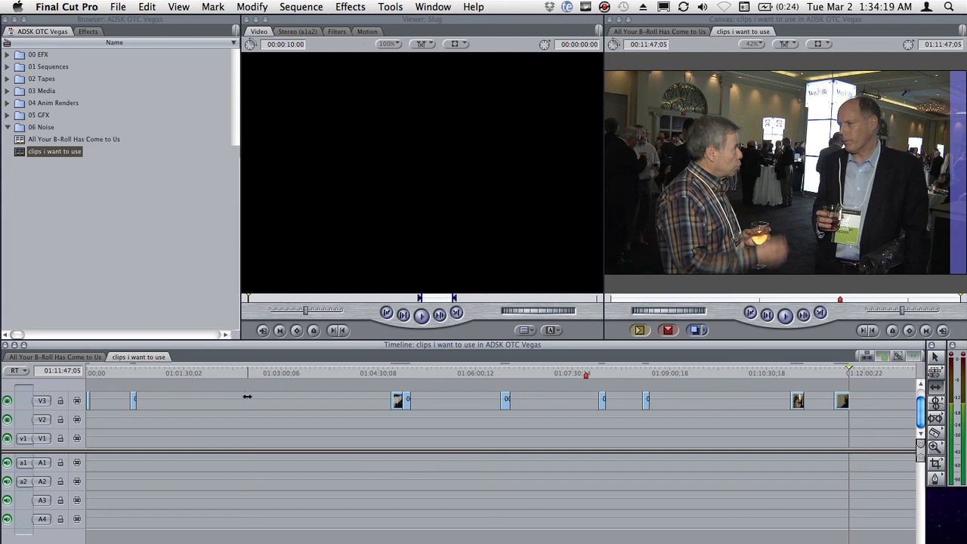
{"action": "left_click", "coordinate": [115, 405]}
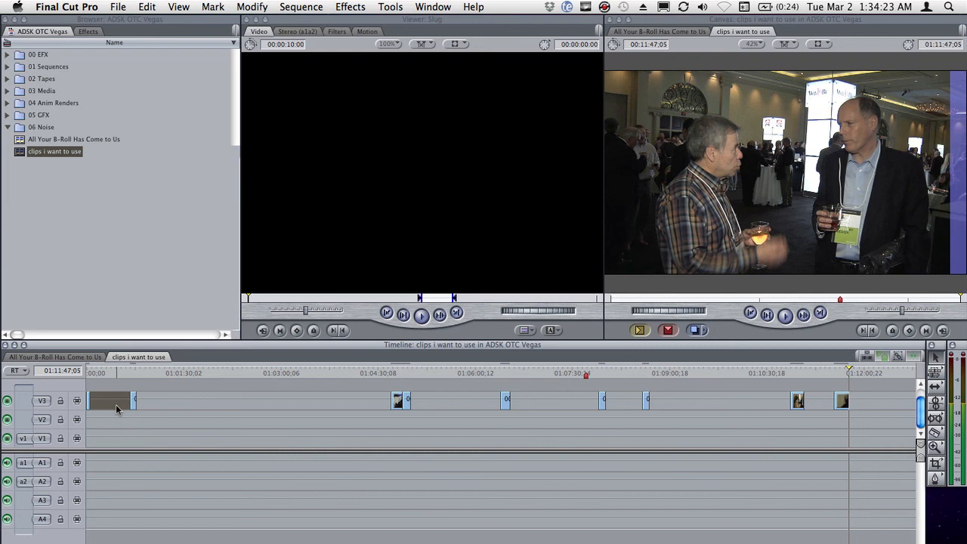
{"action": "key", "text": "Delete"}
{"action": "left_click", "coordinate": [138, 408]}
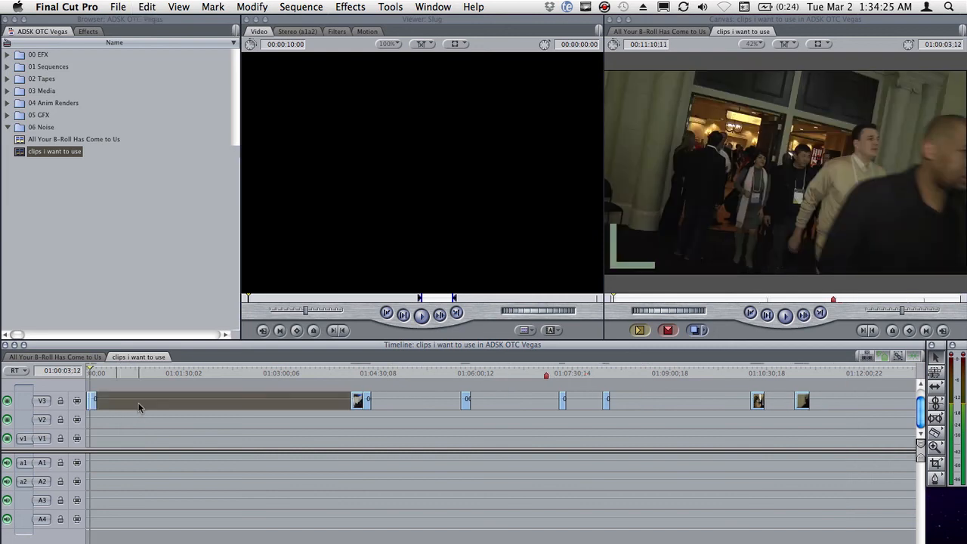
{"action": "key", "text": "Delete"}
{"action": "left_click", "coordinate": [152, 401]}
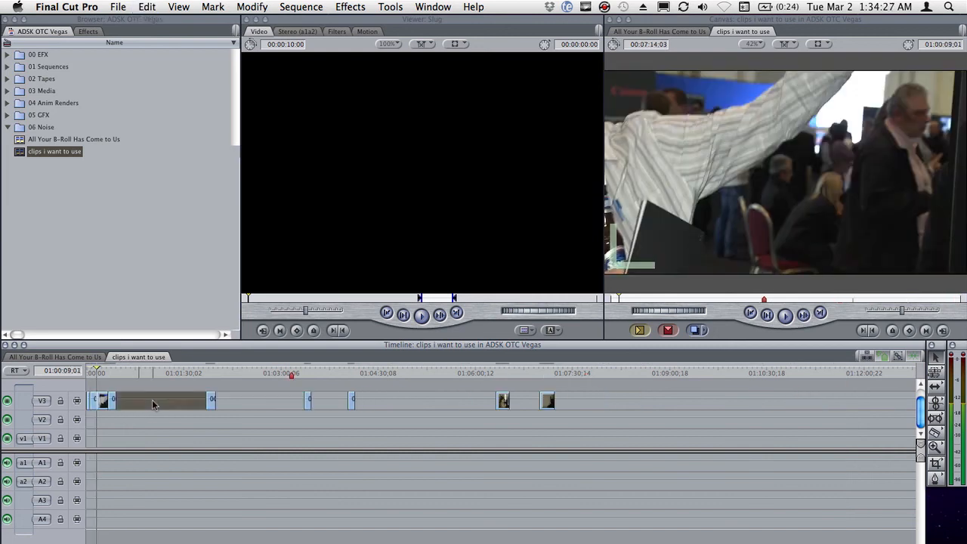
{"action": "key", "text": "Delete"}
- Undo the three gap deletions on V3
{"action": "key", "text": "super+z"}
{"action": "key", "text": "super+z"}
{"action": "key", "text": "super+z"}
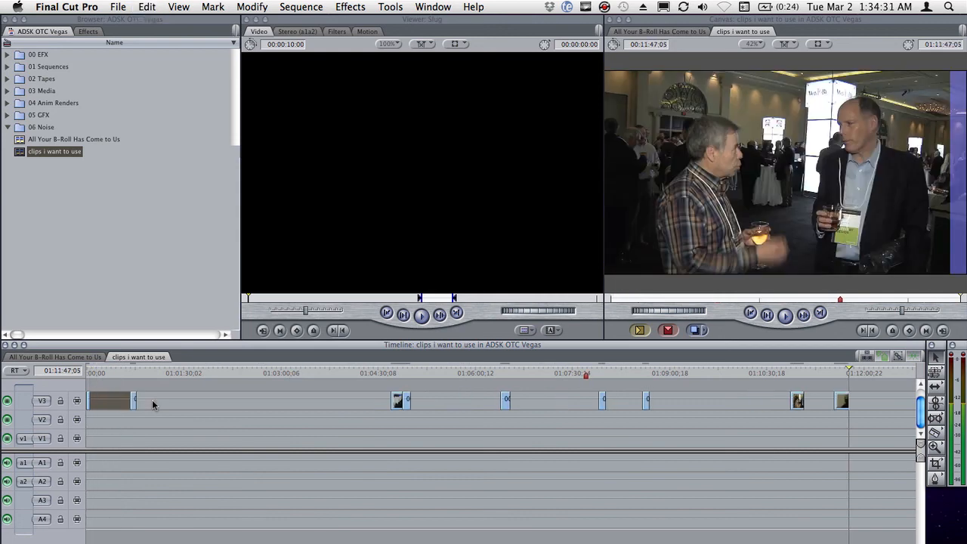
- Move the last V3 clip straight down to V2 and select the gap before it
{"action": "left_click", "coordinate": [172, 390]}
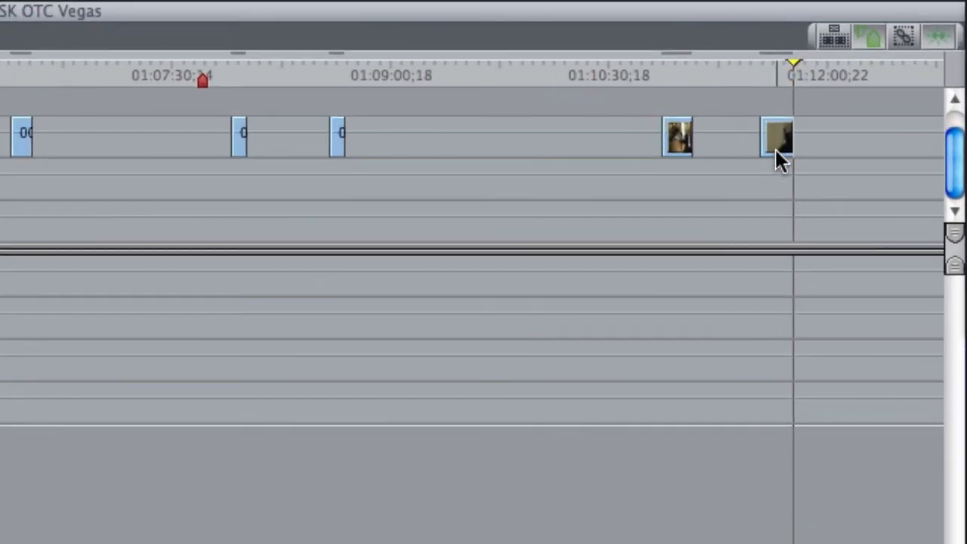
{"action": "left_click", "coordinate": [842, 406]}
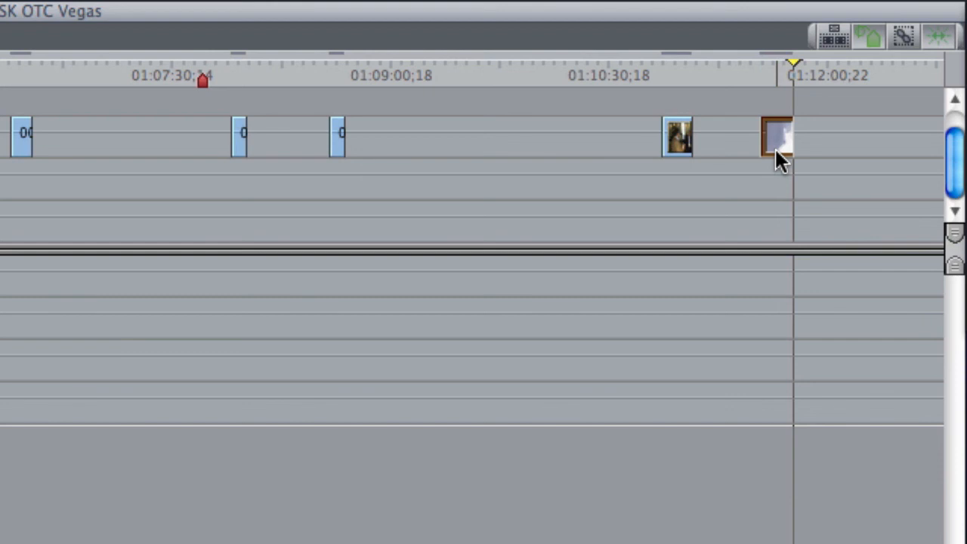
{"action": "left_click_drag", "start_coordinate": [780, 159], "coordinate": [762, 182]}
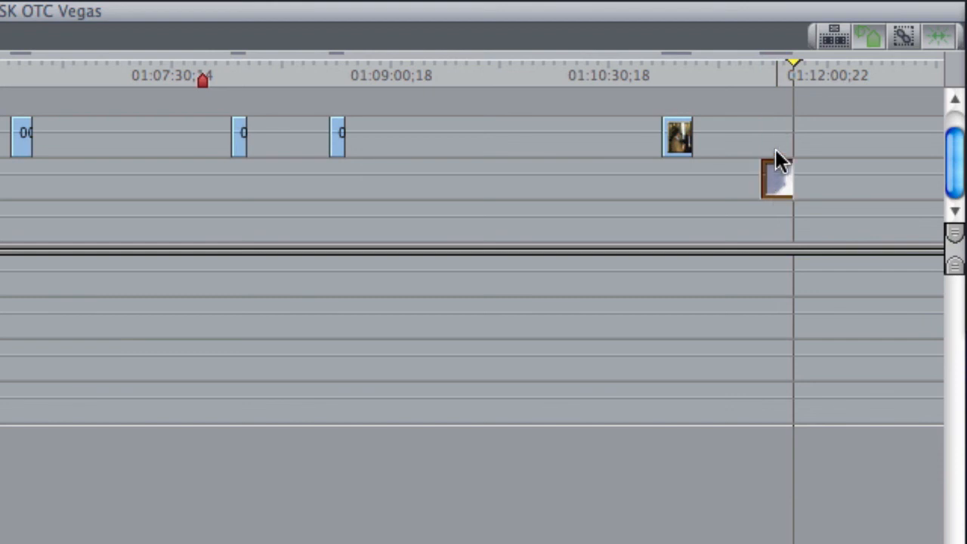
{"action": "left_click", "coordinate": [718, 174]}
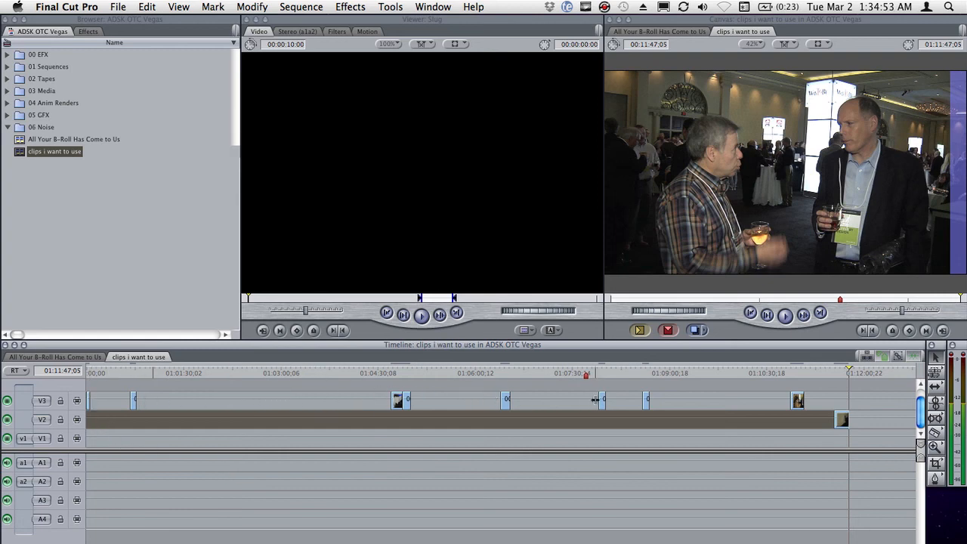
{"action": "left_click", "coordinate": [821, 424]}
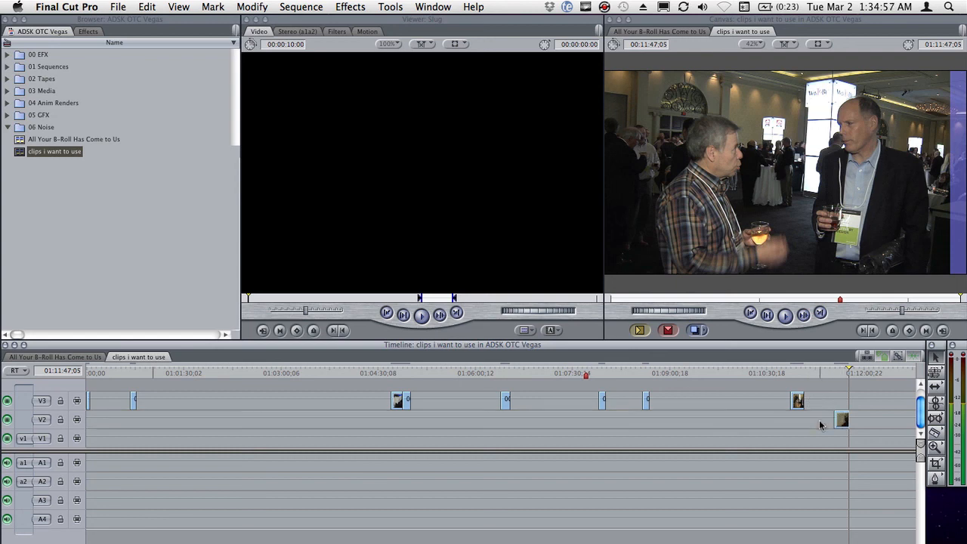
{"action": "left_click", "coordinate": [819, 424]}
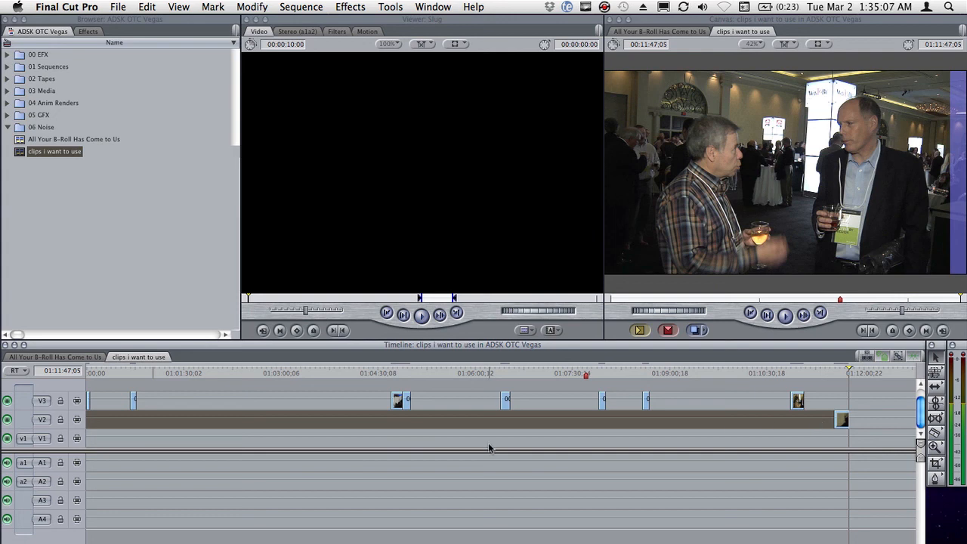
- Close the gaps between the V3 clips one after another, starting with the gap after the first clip
{"action": "left_click", "coordinate": [111, 405]}
{"action": "key", "text": "Delete"}
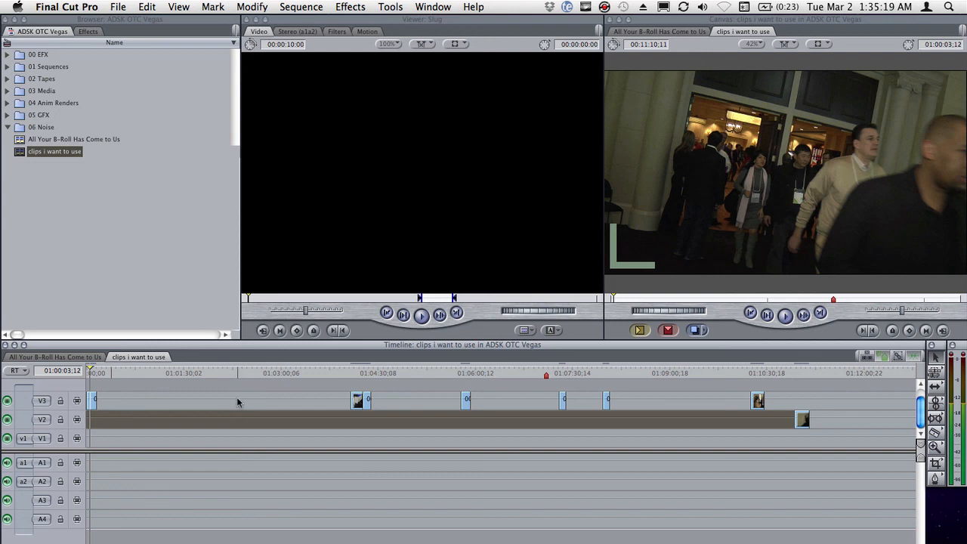
{"action": "key", "text": "shift+g"}
{"action": "key", "text": "ctrl+g"}
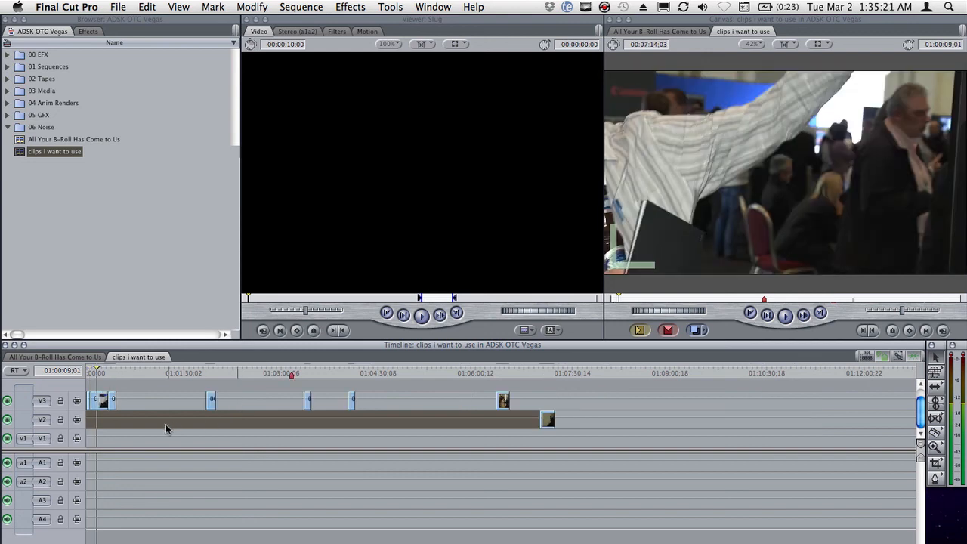
{"action": "key", "text": "shift+g"}
{"action": "key", "text": "ctrl+g"}
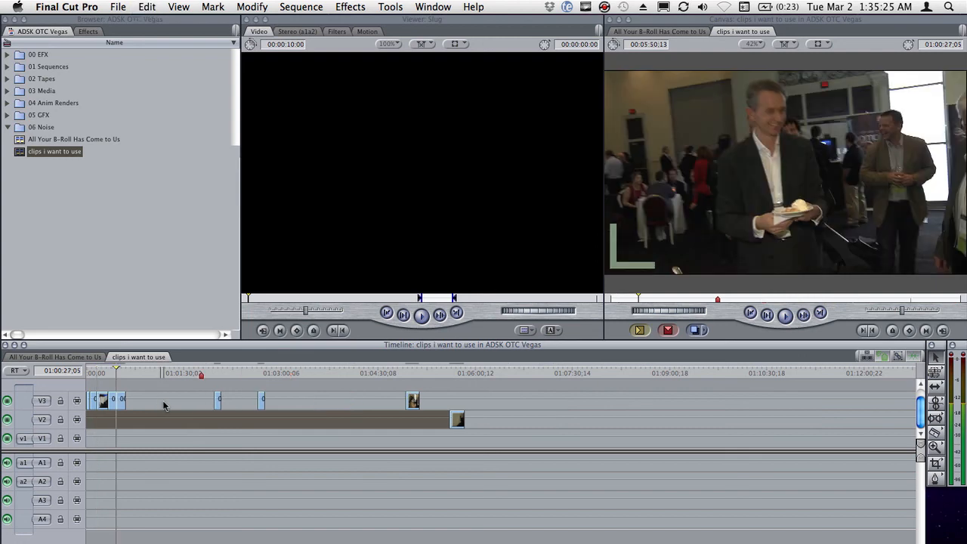
{"action": "key", "text": "shift+g"}
{"action": "key", "text": "ctrl+g"}
- Undo the gap closings and the last clip's move to V2
{"action": "key", "text": "super+z"}
{"action": "key", "text": "super+z"}
{"action": "key", "text": "super+z"}
{"action": "key", "text": "super+z"}
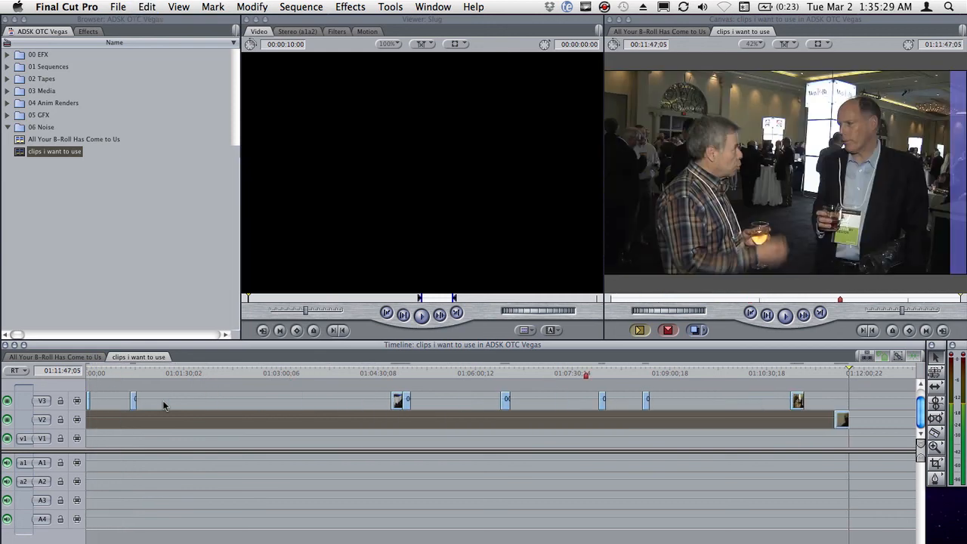
{"action": "key", "text": "super+z"}
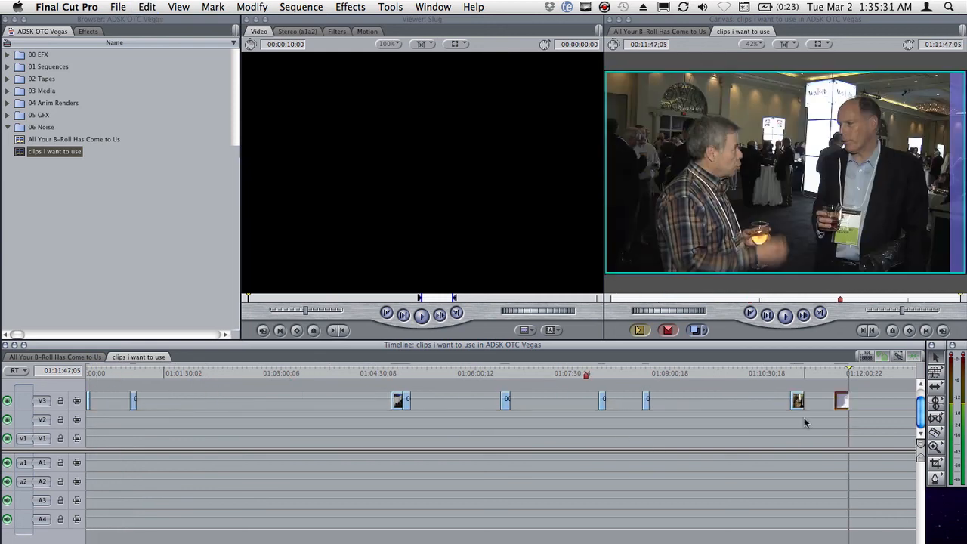
- Move the last clip on V3 down to V2, keeping its timeline position
{"action": "left_click", "coordinate": [805, 387]}
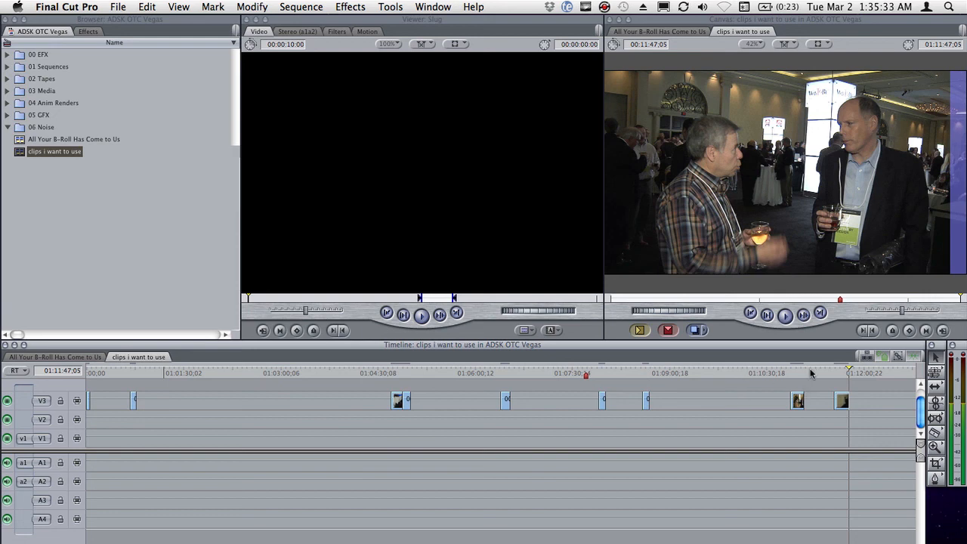
{"action": "left_click", "coordinate": [841, 403]}
{"action": "left_click_drag", "start_coordinate": [841, 403], "coordinate": [841, 420]}
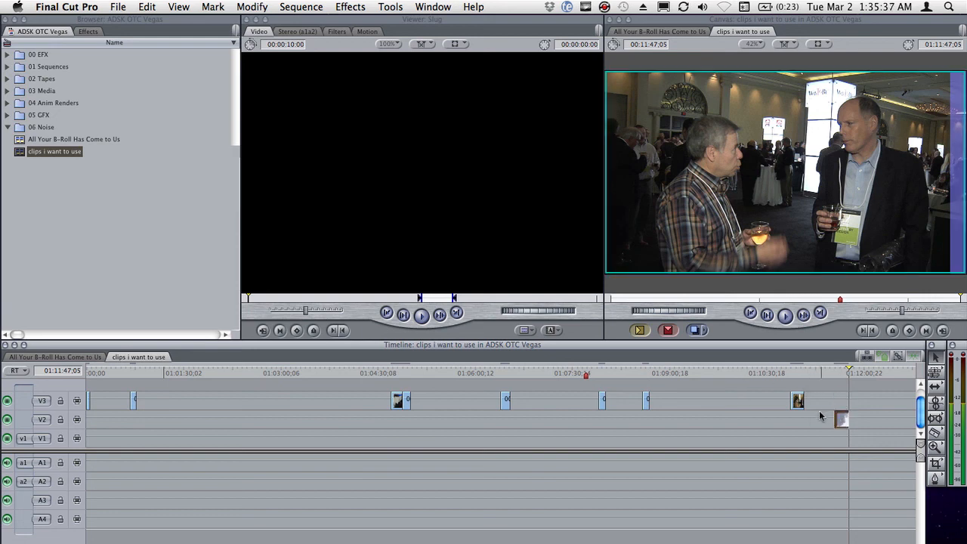
- Close all gaps between the V3 clips in succession, and dismiss the alert at the end
{"action": "left_click", "coordinate": [809, 418]}
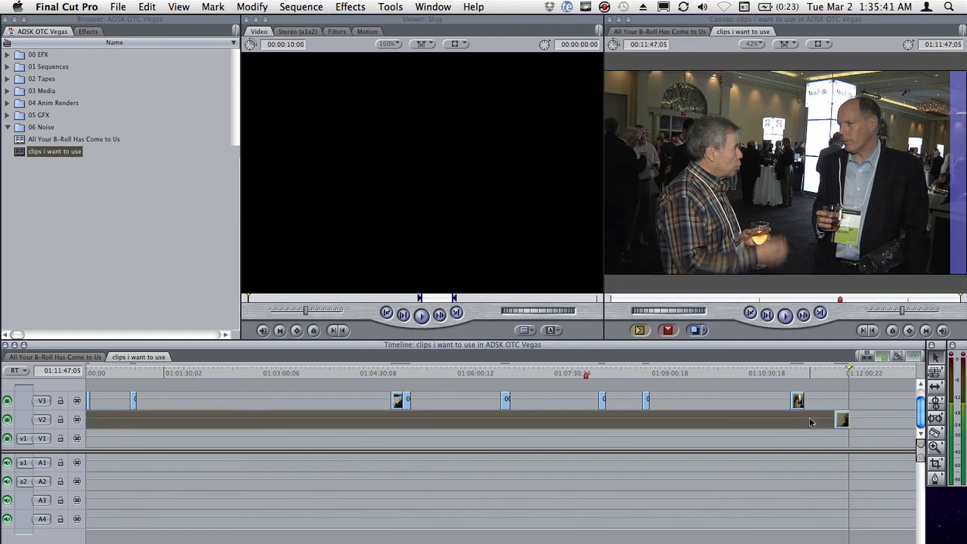
{"action": "key", "text": "super+z"}
{"action": "key", "text": "super+z"}
{"action": "key", "text": "super+z"}
{"action": "key", "text": "super+z"}
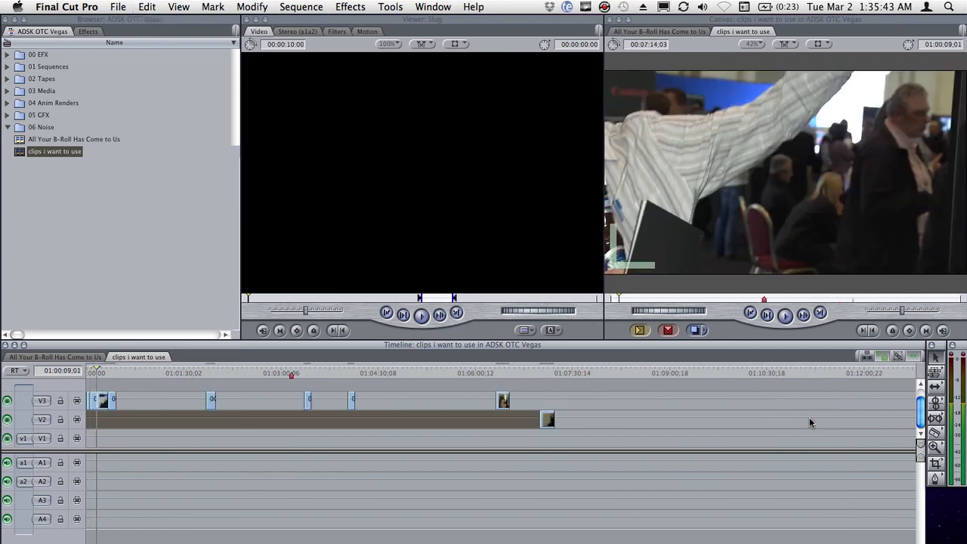
{"action": "key", "text": "super+z"}
{"action": "key", "text": "super+z"}
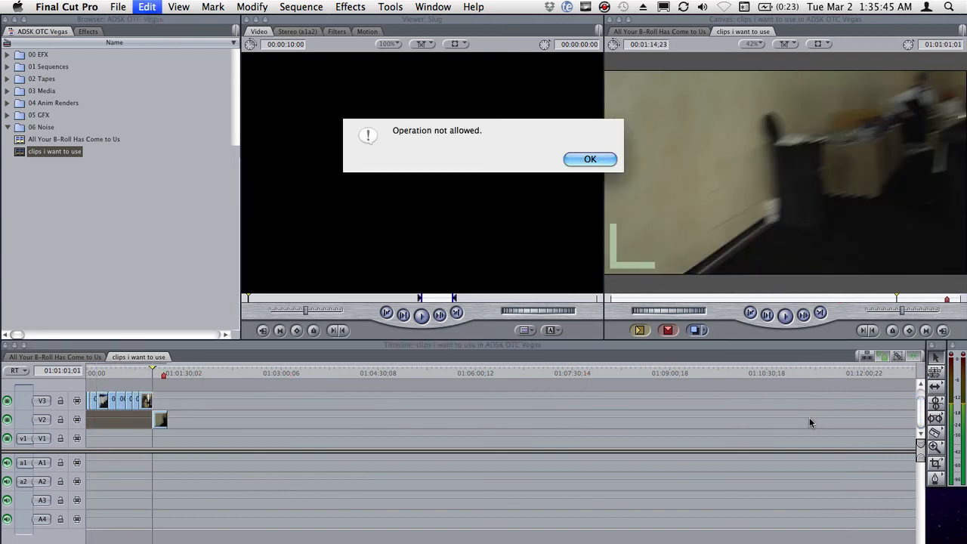
{"action": "left_click", "coordinate": [579, 160]}
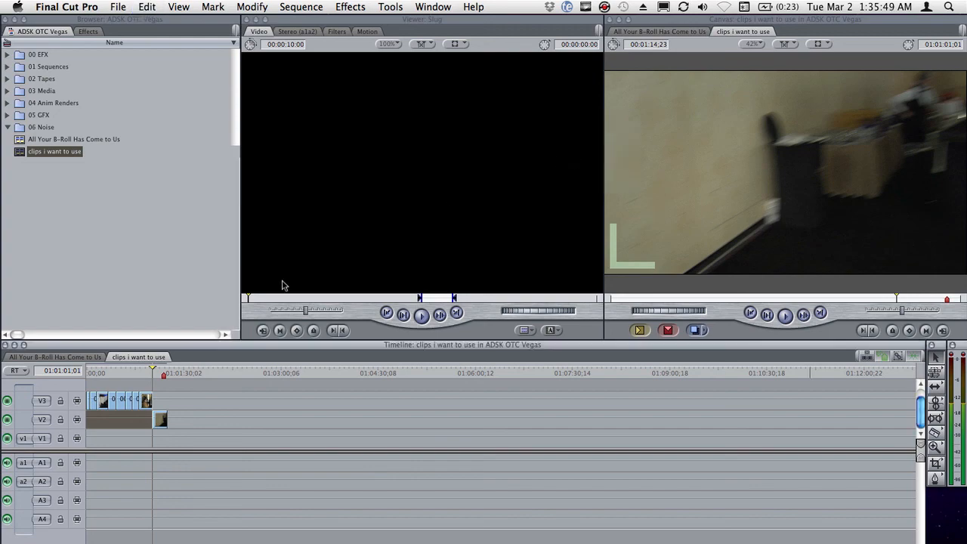